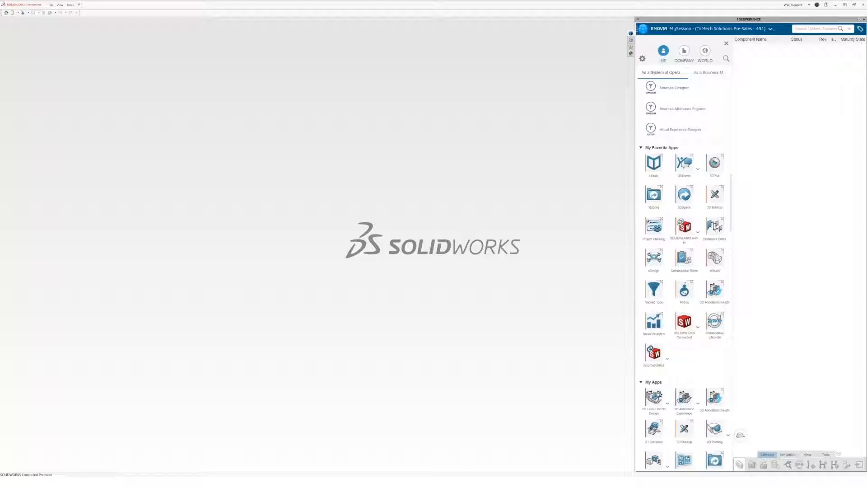
# Open the CARVING KNIFE assembly from the Carving Knife bookmark in the Bookmark Editor, and close the editor
pyautogui.click(714, 226)
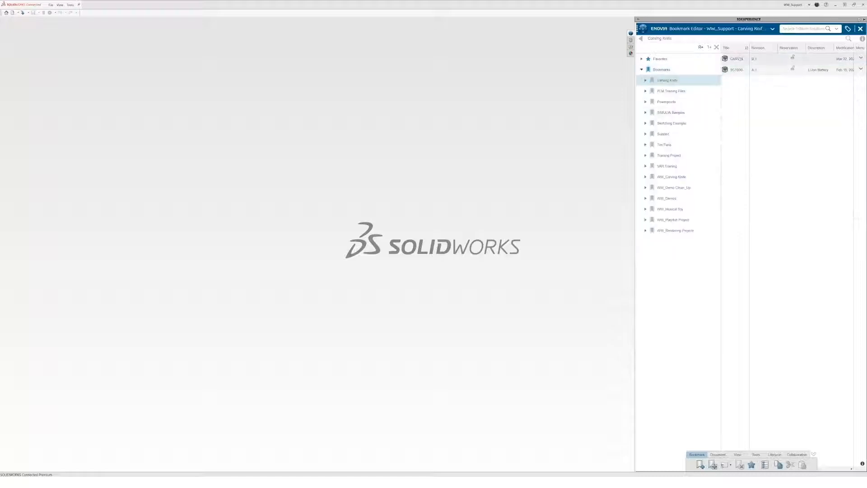
pyautogui.click(738, 59)
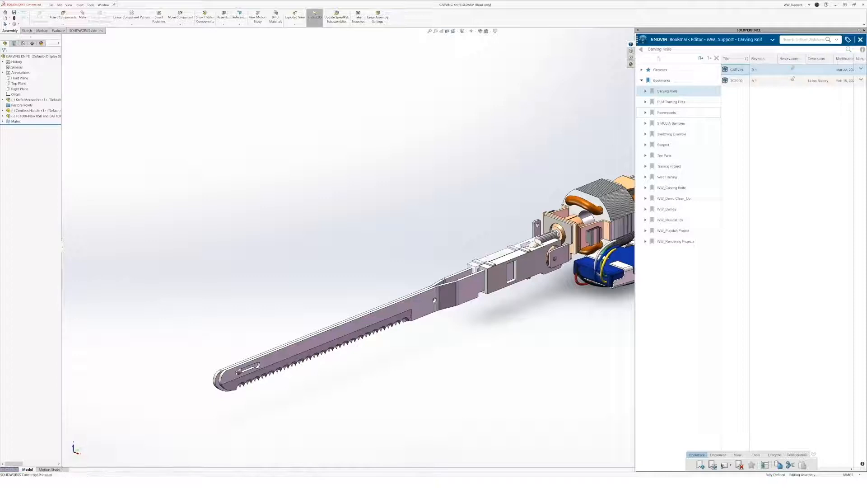
pyautogui.click(641, 50)
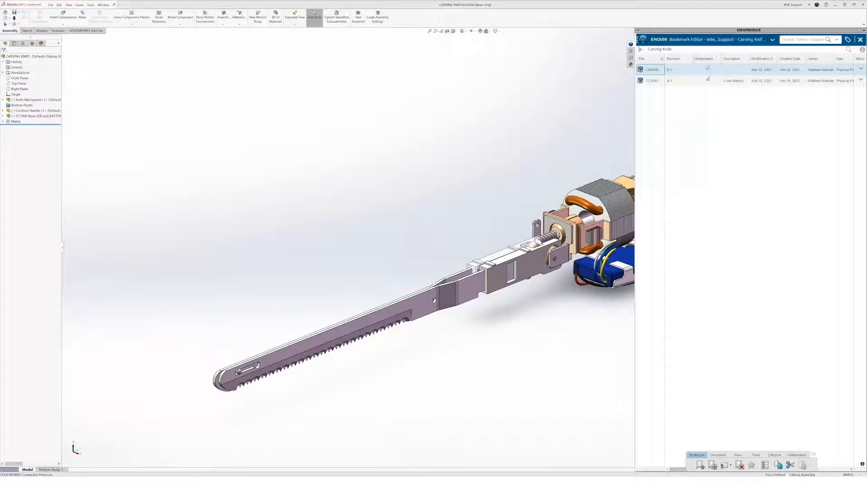
pyautogui.click(860, 40)
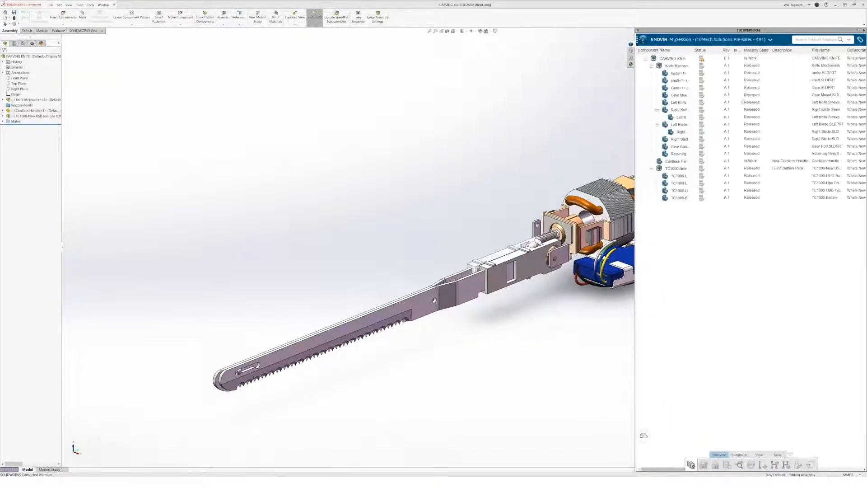
# Open Collaborative Tasks, review the "Add USB Battery to product" task and move it from To Do to In Work
pyautogui.click(643, 39)
pyautogui.scroll(-10, 686, 192)
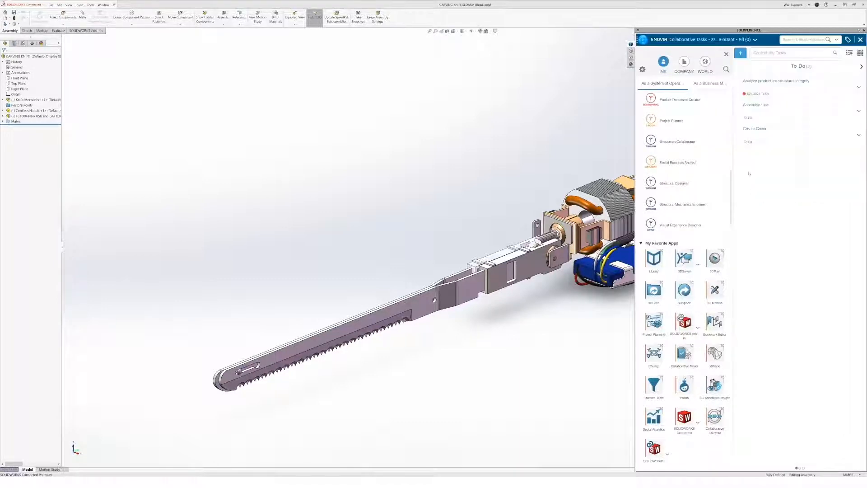
pyautogui.click(727, 55)
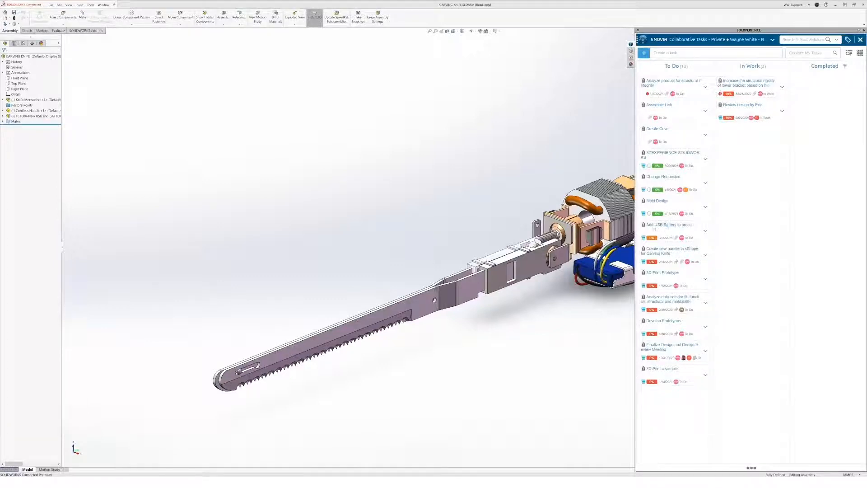
pyautogui.click(658, 229)
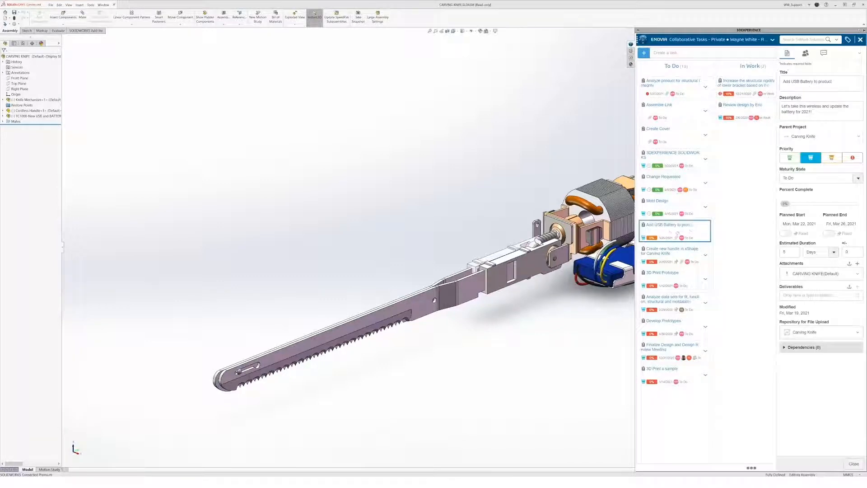
pyautogui.moveTo(666, 231); pyautogui.dragTo(740, 204)
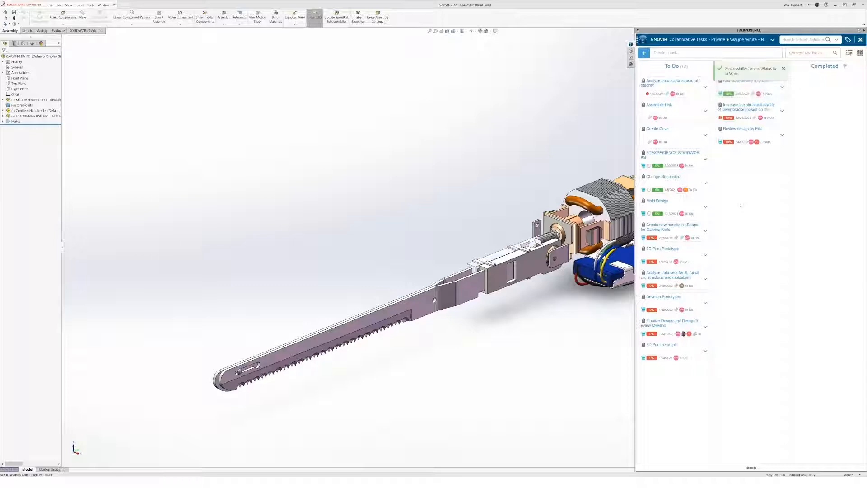
# Mate the coordinate system of the TC1000-New USB and BATTERY subassembly to the origin of the carving knife assembly
pyautogui.click(543, 137)
pyautogui.moveTo(581, 216); pyautogui.dragTo(507, 271, button='middle')
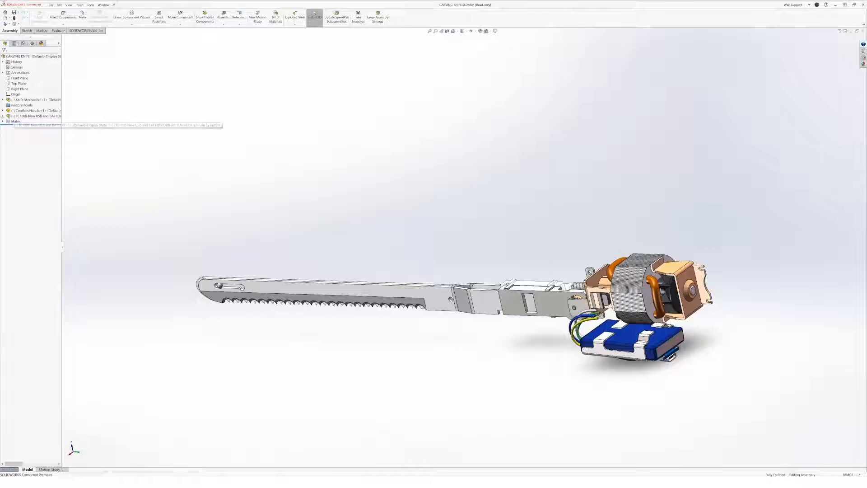
pyautogui.click(2, 116)
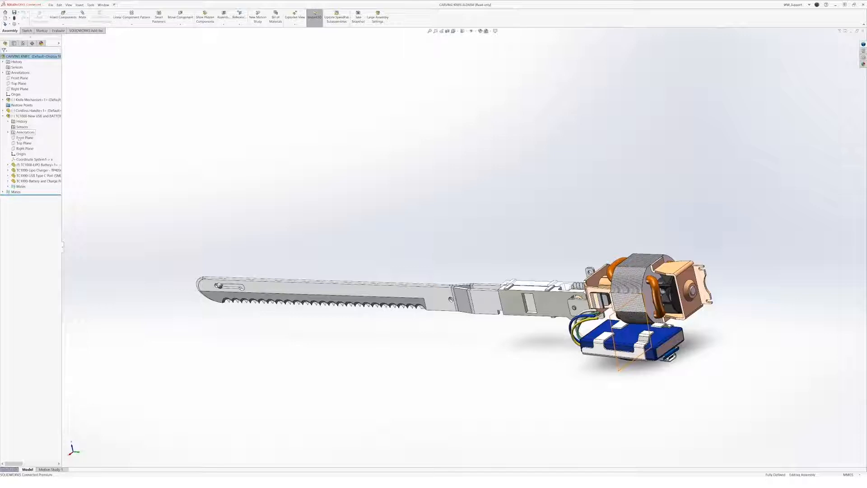
pyautogui.click(20, 160)
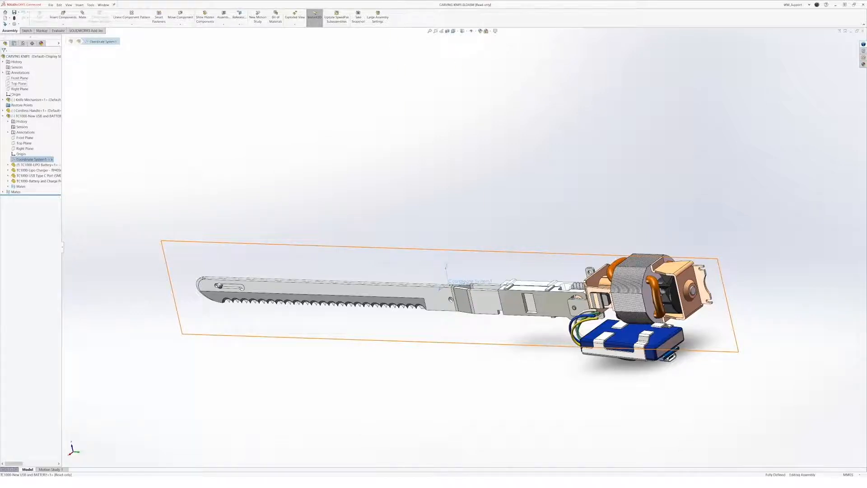
pyautogui.keyDown('ctrl'); pyautogui.click(14, 94); pyautogui.keyUp('ctrl')
pyautogui.click(15, 96)
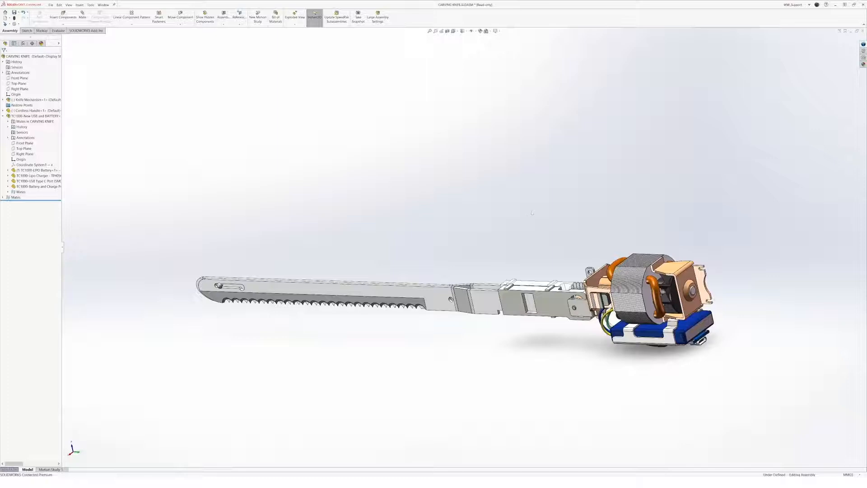
# Close Collaborative Tasks and reserve the top-level CARVING KNIFE assembly in MySession
pyautogui.moveTo(528, 220); pyautogui.dragTo(548, 234, button='middle')
pyautogui.moveTo(621, 201); pyautogui.dragTo(672, 273, button='middle')
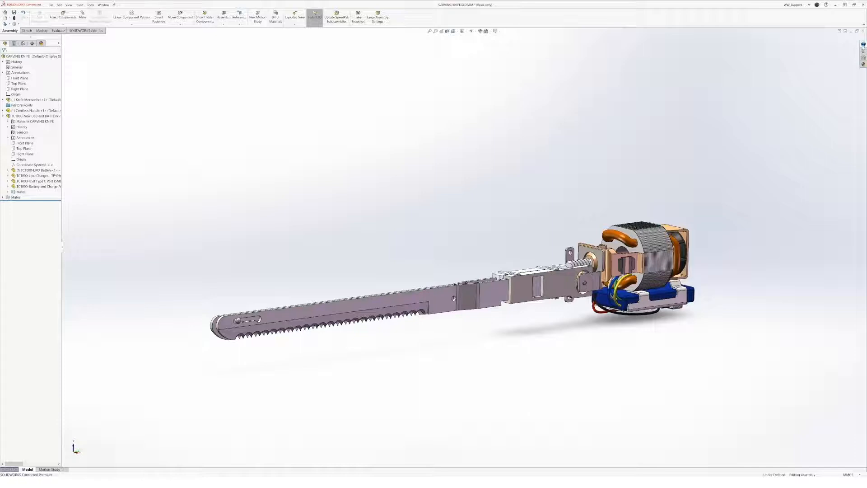
pyautogui.click(863, 44)
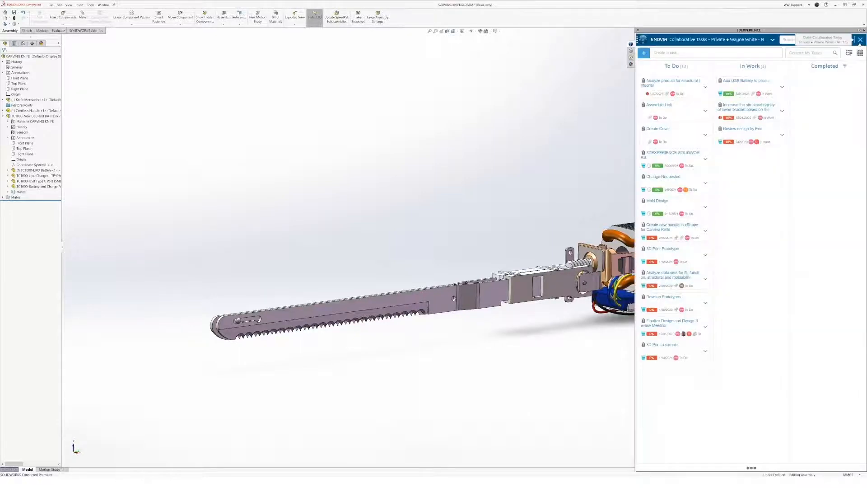
pyautogui.click(860, 41)
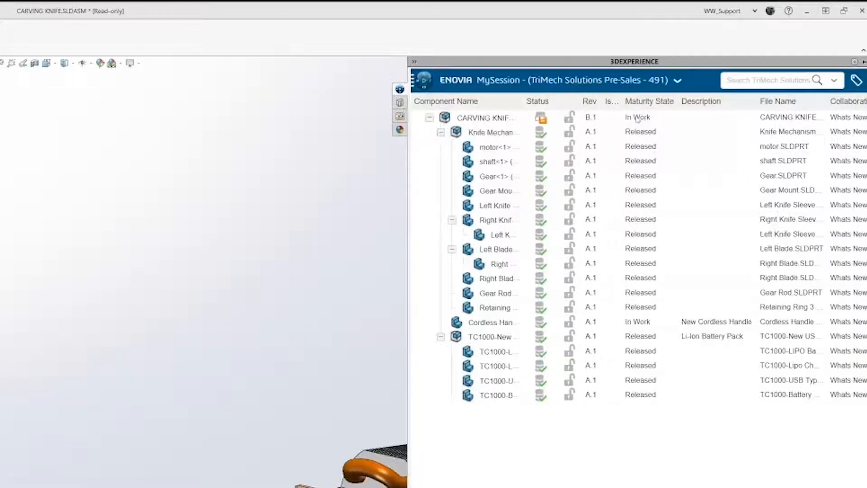
pyautogui.click(593, 118)
pyautogui.rightClick(593, 119)
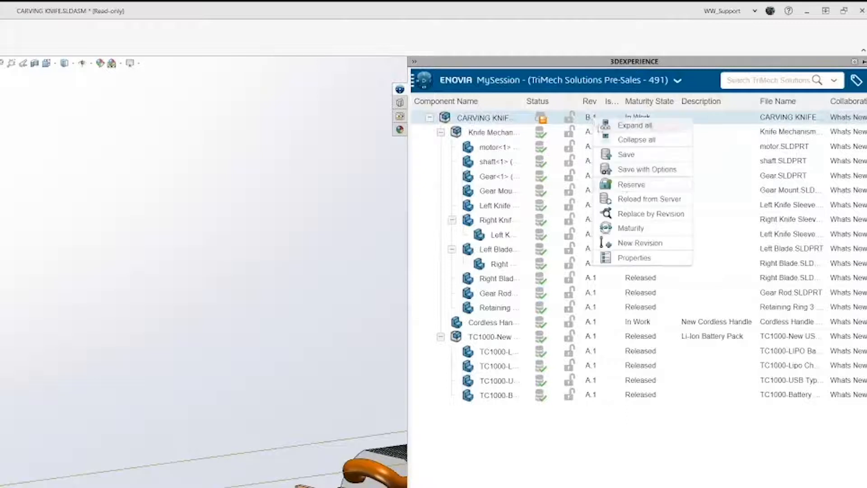
pyautogui.click(622, 185)
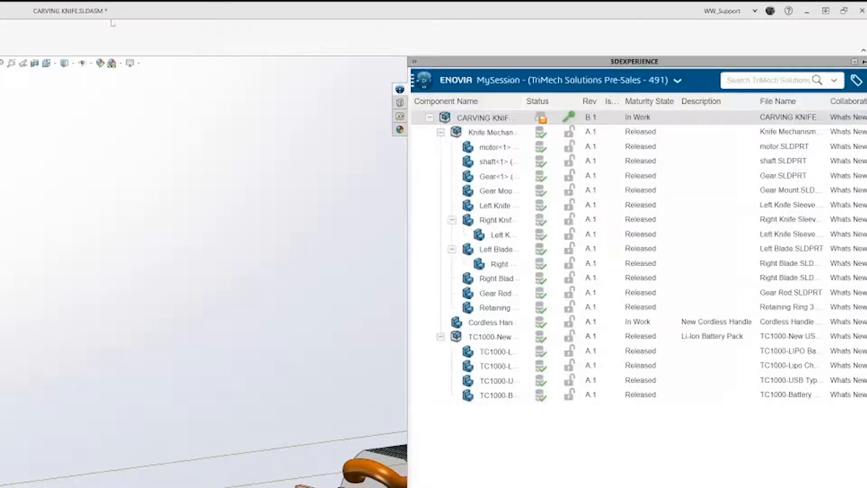
# Save CARVING KNIFE to 3DEXPERIENCE with the revision comment "Located battery pack properly for the new handle design", releasing the reservation after save
pyautogui.rightClick(492, 118)
pyautogui.click(526, 174)
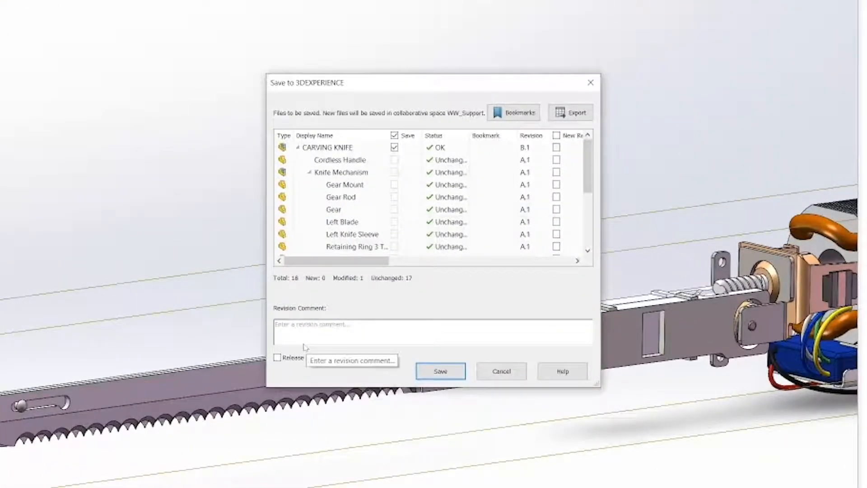
pyautogui.click(298, 358)
pyautogui.click(339, 337)
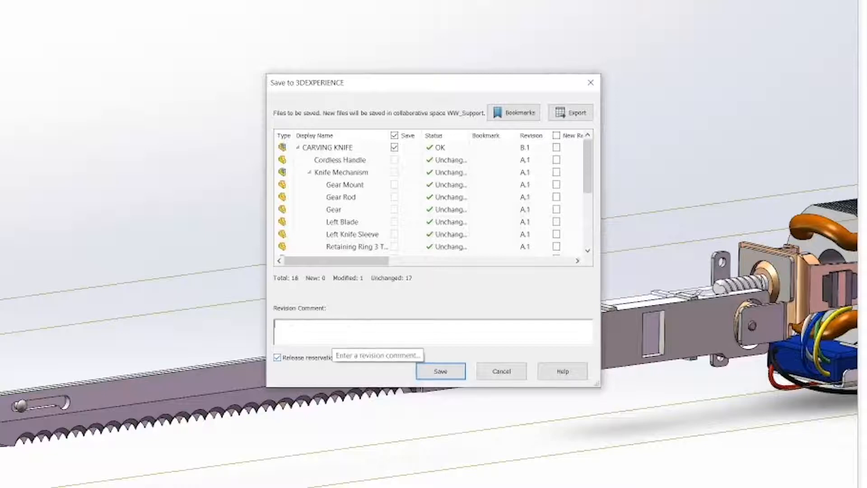
pyautogui.write('Located battery pack properly for the new')
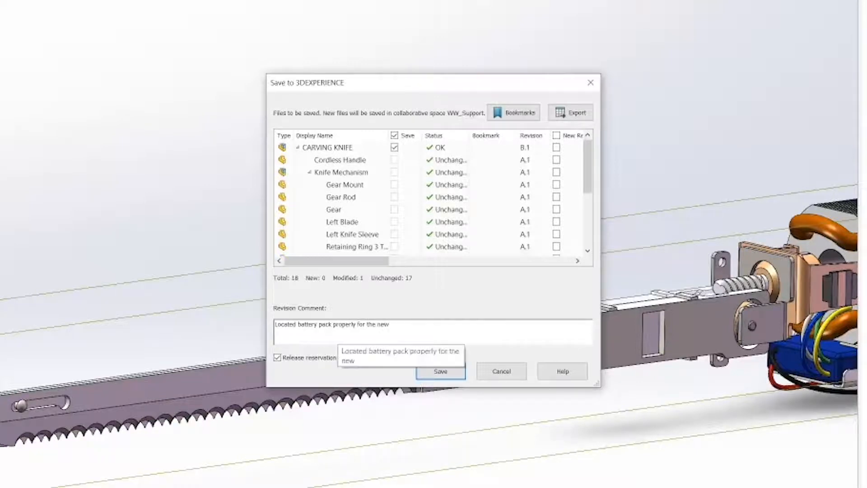
pyautogui.write(' handle design')
pyautogui.moveTo(591, 163)
pyautogui.mouseDown()
pyautogui.moveTo(591, 226)
pyautogui.moveTo(591, 160)
pyautogui.mouseUp()
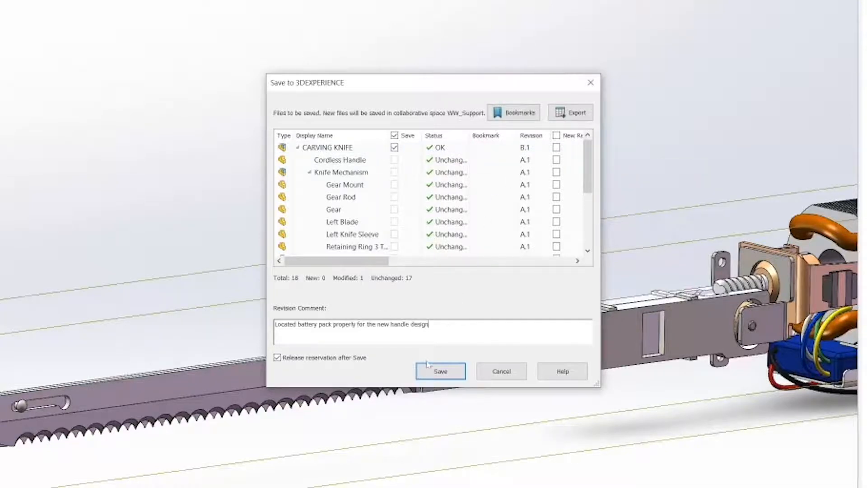
pyautogui.click(440, 372)
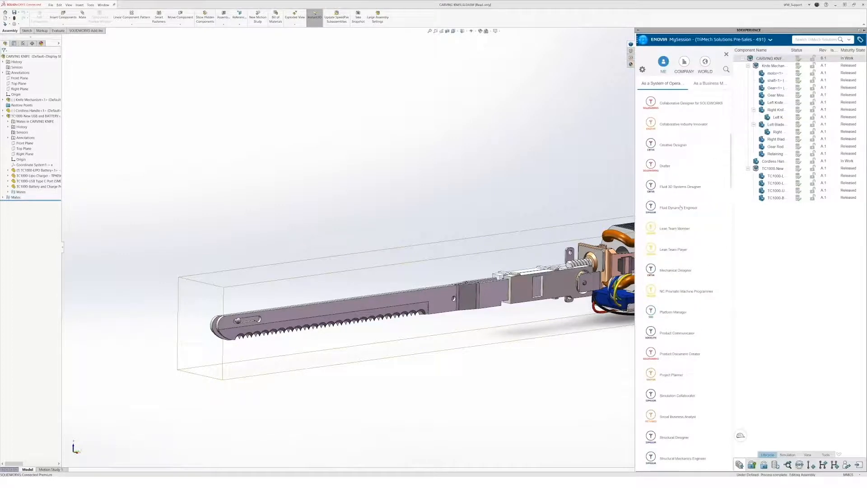
# Reopen Collaborative Tasks and move the "Add USB Battery to product" task from In Work to Completed
pyautogui.scroll(-6, 680, 207)
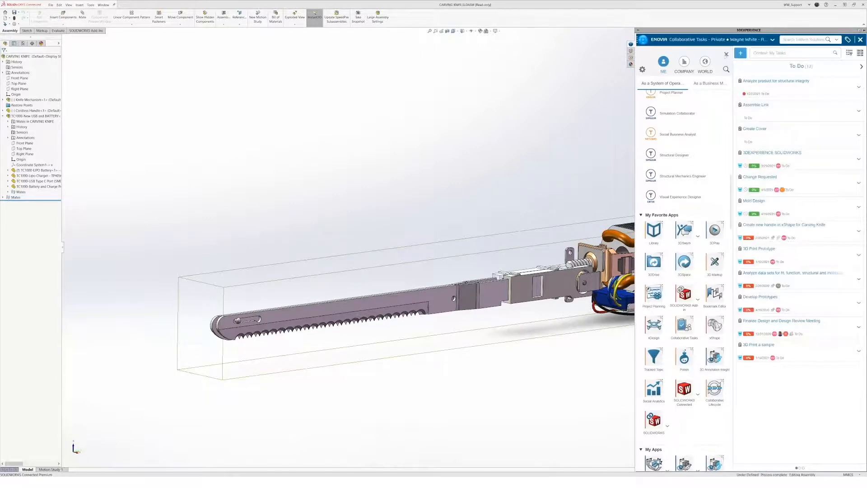
pyautogui.click(726, 54)
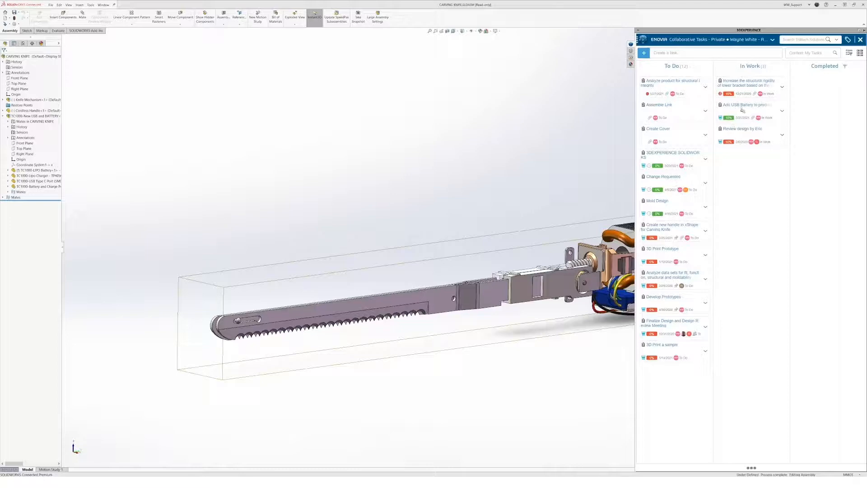
pyautogui.moveTo(743, 110); pyautogui.dragTo(817, 111)
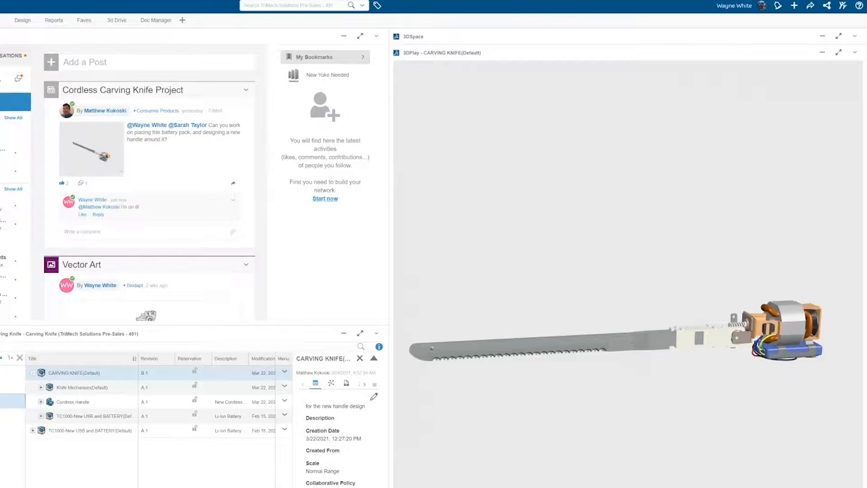
# From 3DPlay, publish the carving knife image as a Post "Battery Located" to Consumer Products, and comment asking a colleague to start the new handle design
pyautogui.click(570, 486)
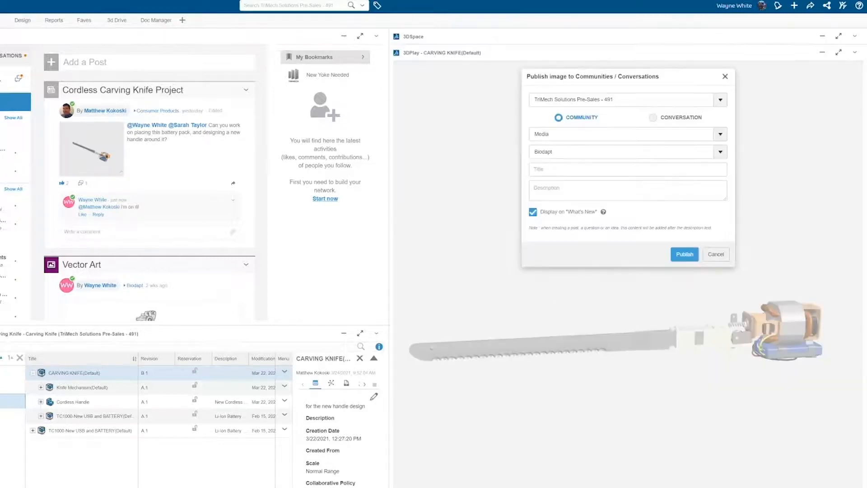
pyautogui.click(589, 135)
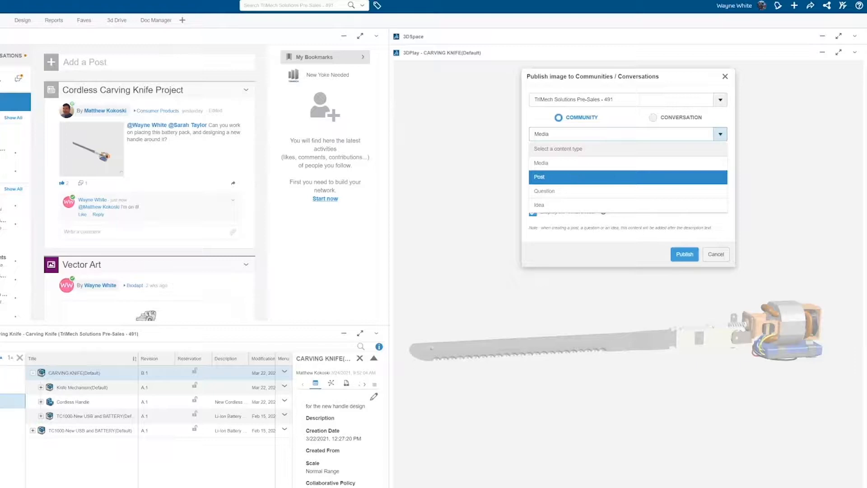
pyautogui.click(574, 177)
pyautogui.click(575, 152)
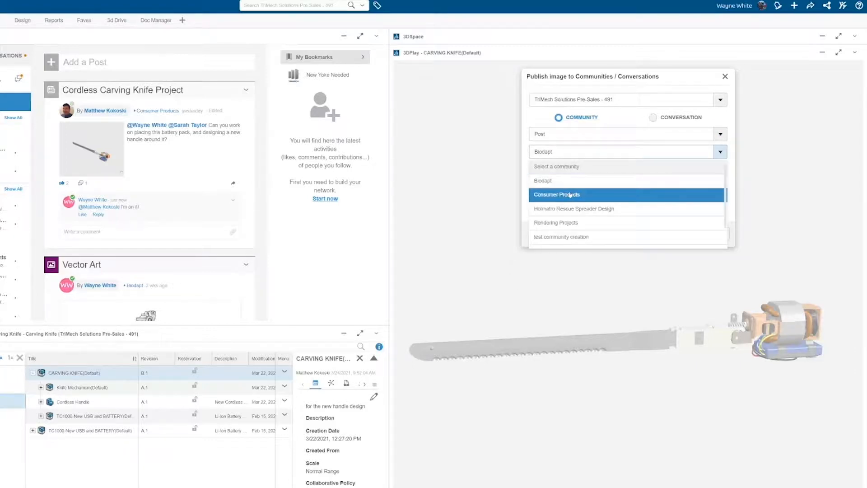
pyautogui.click(572, 194)
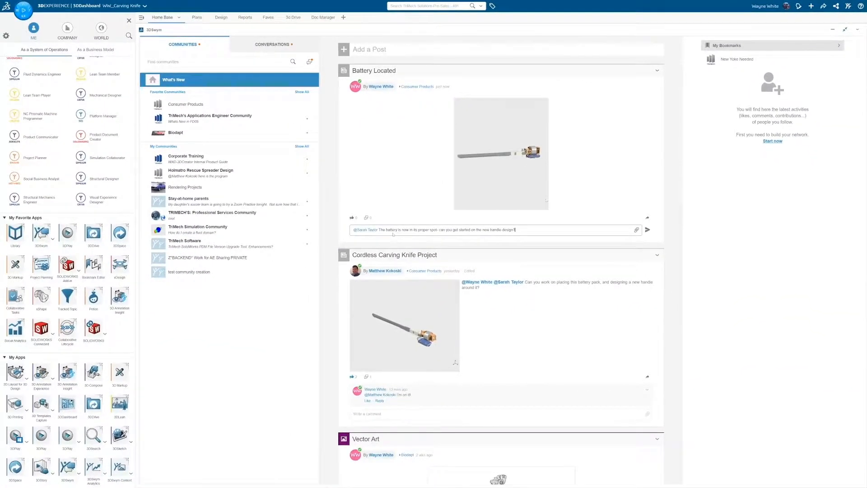
pyautogui.press('Return')
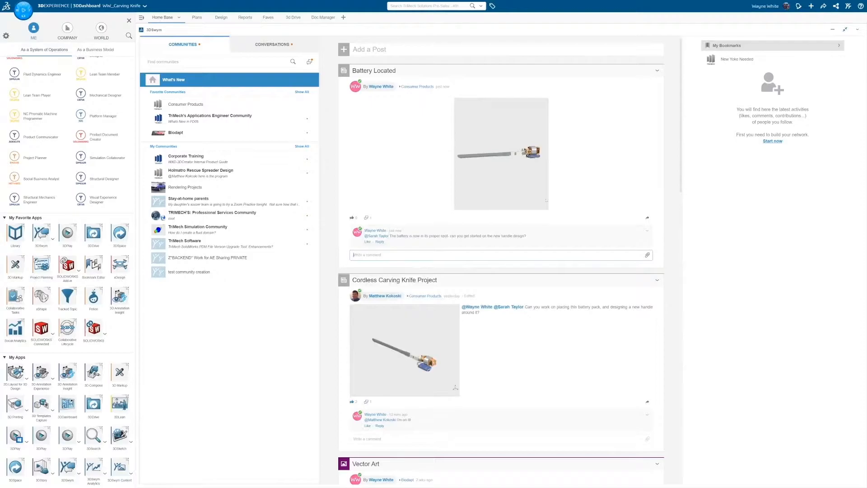